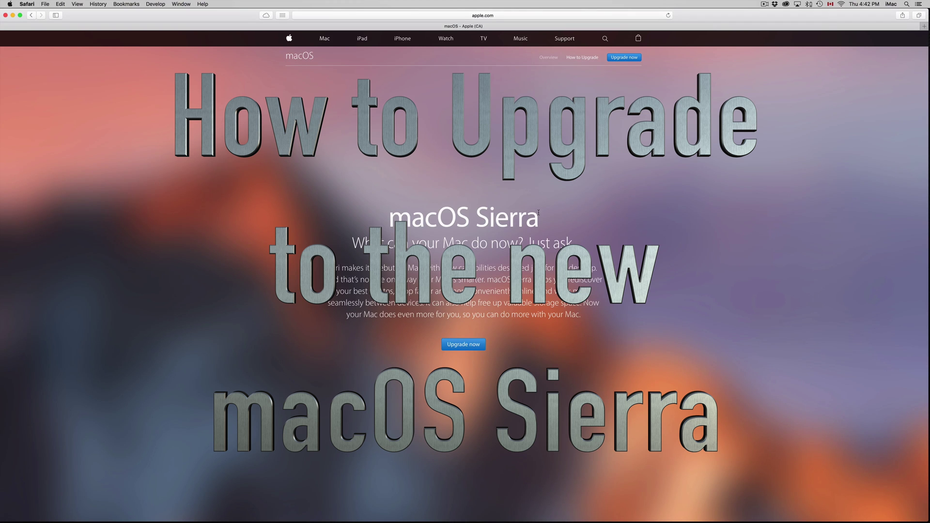
- Open Time Machine preferences from the menu-bar icon and move the window lower on screen
{"action": "left_click", "coordinate": [819, 4]}
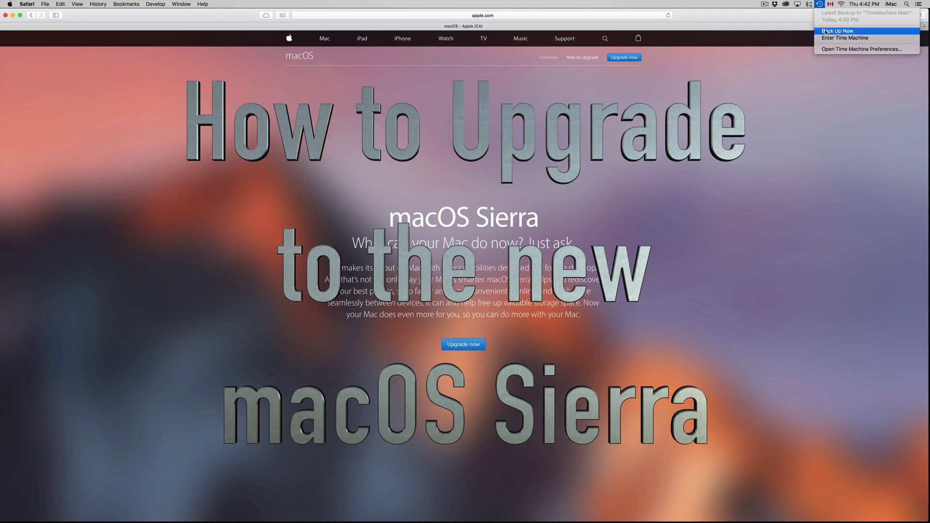
{"action": "left_click", "coordinate": [828, 51]}
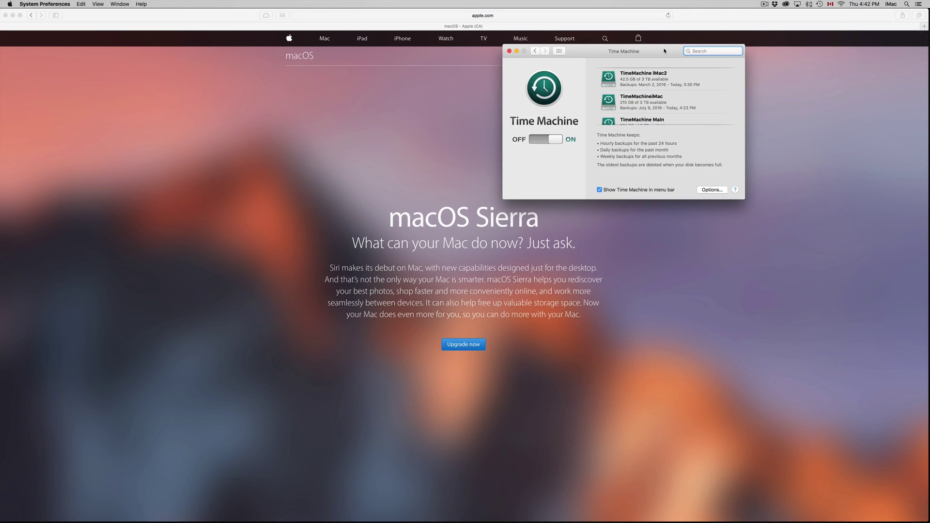
{"action": "left_click_drag", "start_coordinate": [665, 50], "coordinate": [665, 150]}
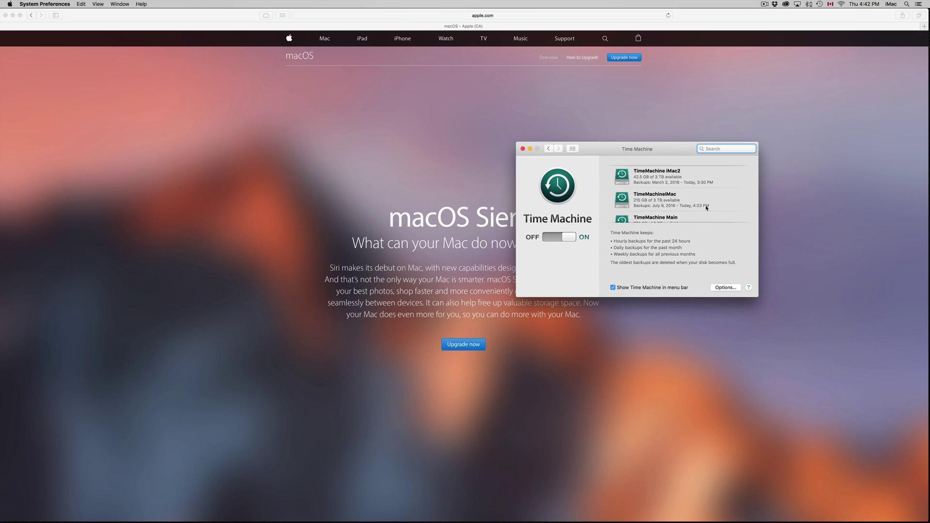
{"action": "scroll", "coordinate": [707, 207], "scroll_direction": "down", "scroll_amount": 3}
{"action": "scroll", "coordinate": [711, 207], "scroll_direction": "up", "scroll_amount": 3}
{"action": "left_click_drag", "start_coordinate": [655, 151], "coordinate": [654, 144]}
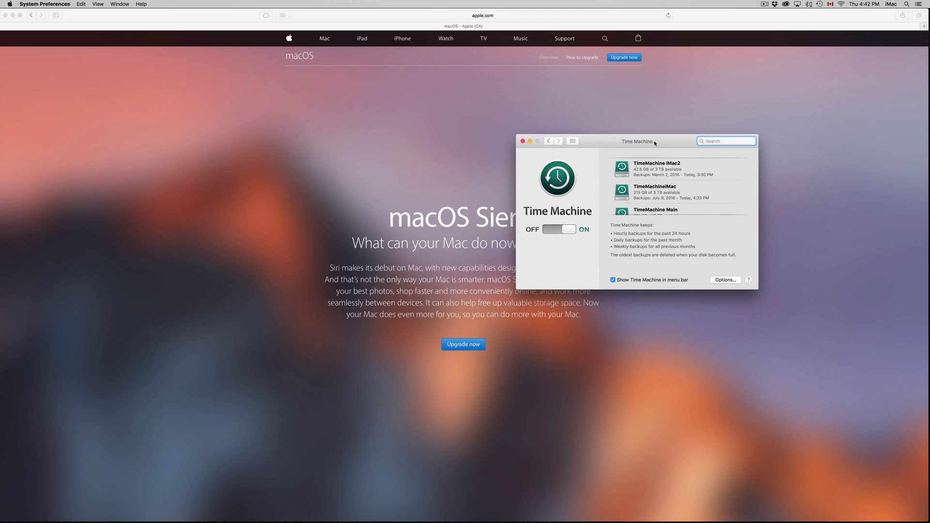
- Start an immediate backup to TimeMachine Main and quit System Preferences to return to Safari
{"action": "left_click", "coordinate": [818, 4]}
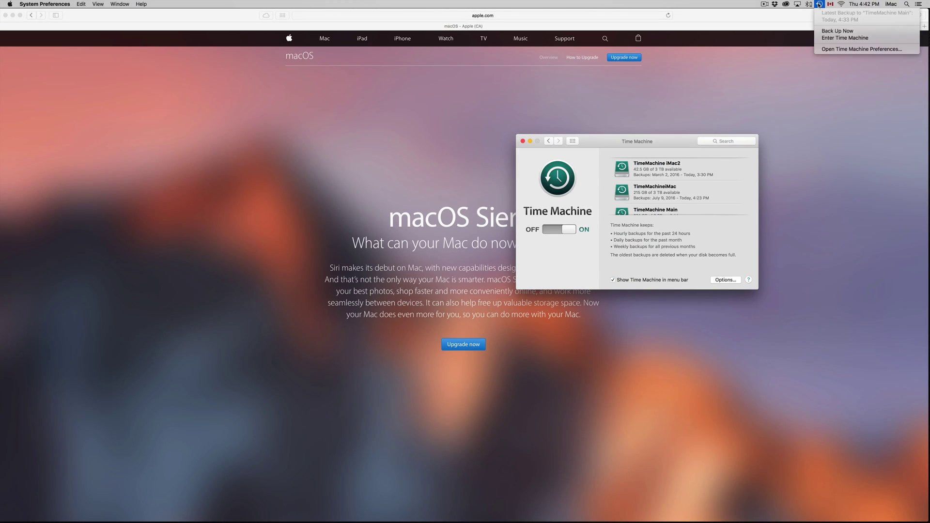
{"action": "left_click", "coordinate": [825, 31]}
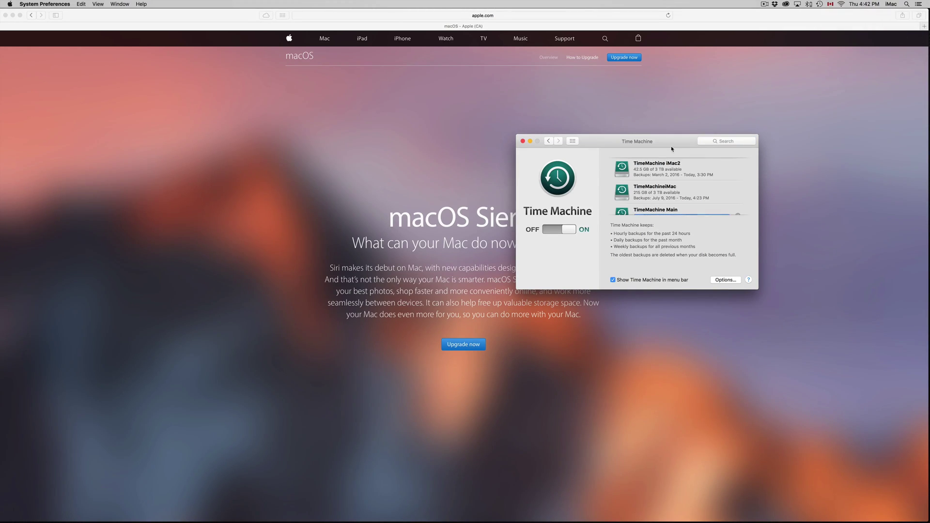
{"action": "key", "text": "super+q"}
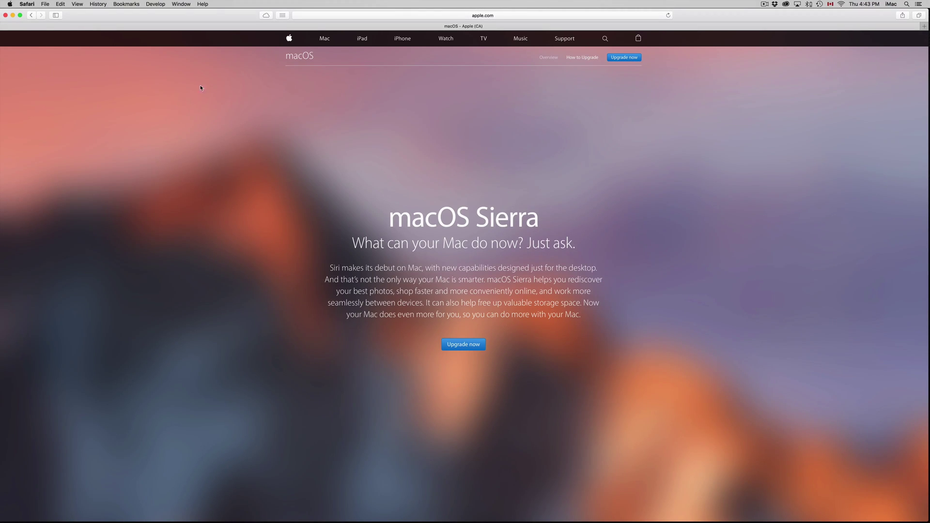
- Launch the App Store from the Apple menu, show its Updates page, then enter Mission Control
{"action": "left_click", "coordinate": [10, 4]}
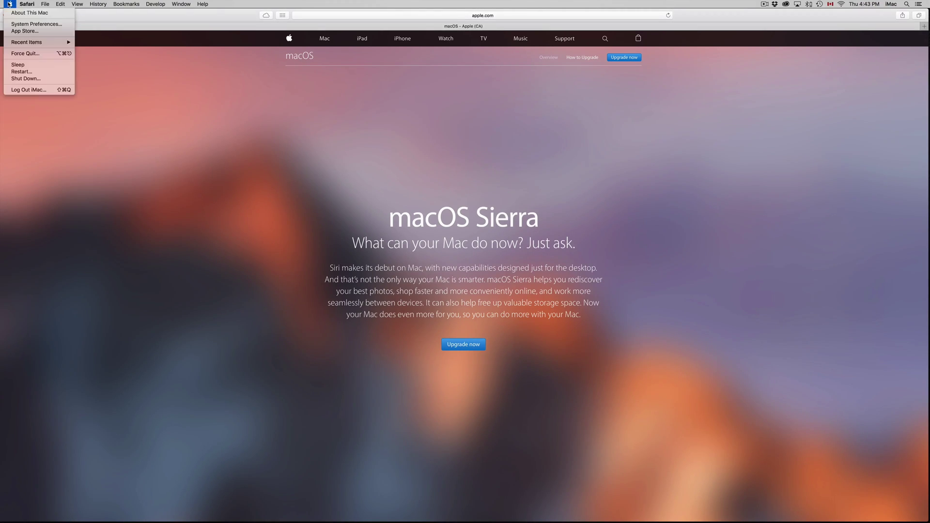
{"action": "left_click", "coordinate": [36, 31]}
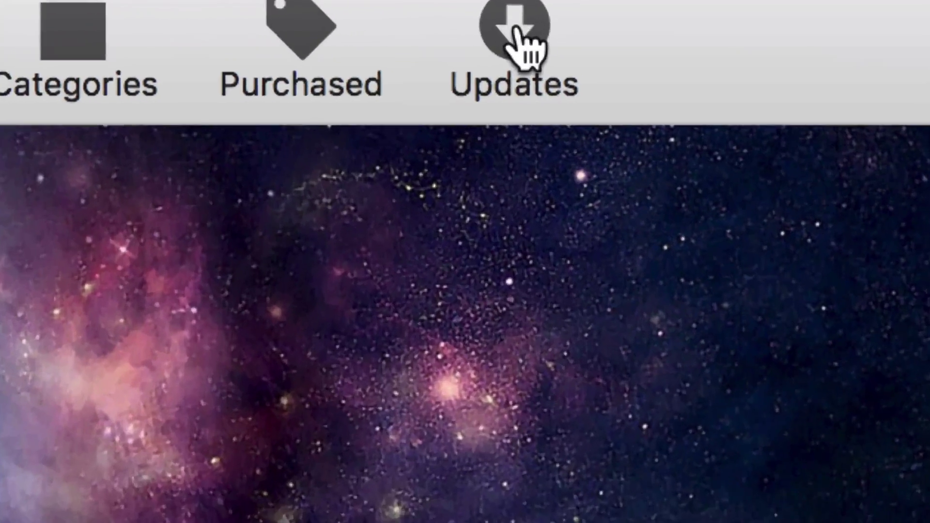
{"action": "left_click", "coordinate": [516, 29]}
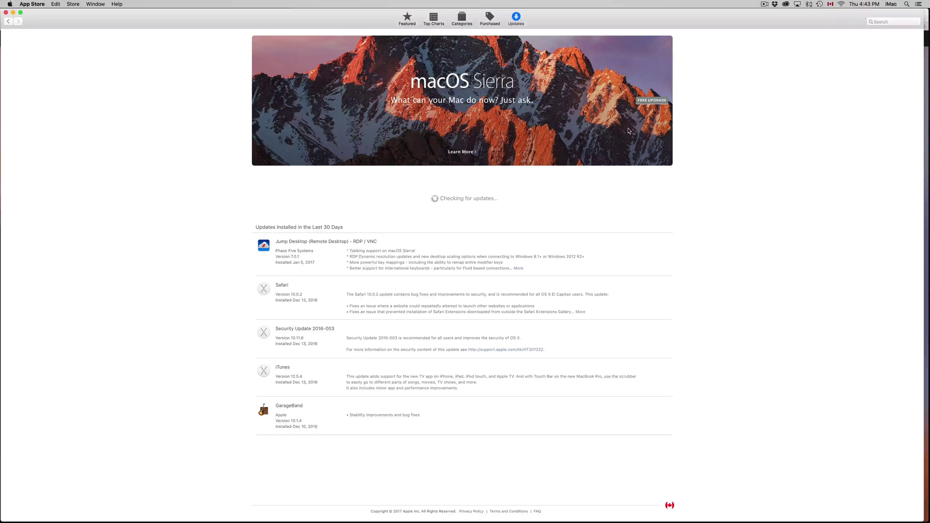
{"action": "key", "text": "ctrl+Up"}
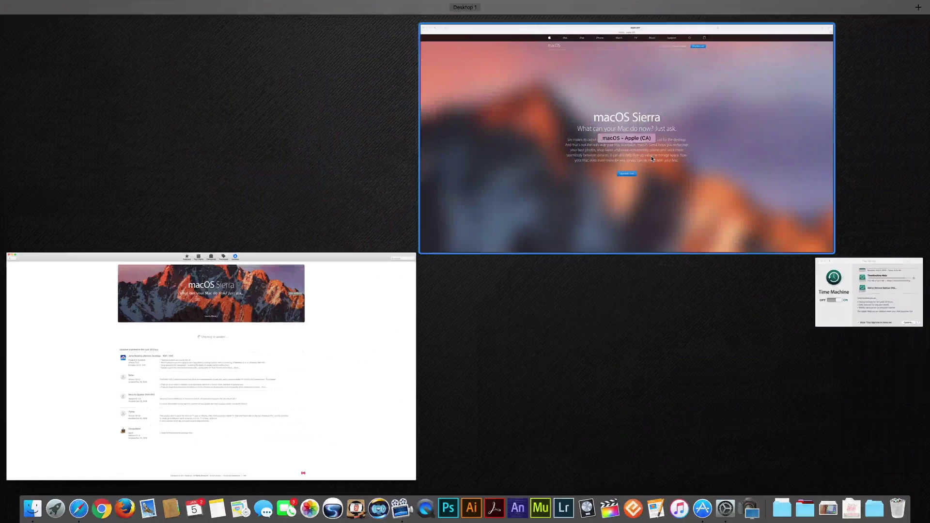
- Confirm the TimeMachine Main backup finished, close Time Machine preferences, and download the free macOS Sierra upgrade
{"action": "left_click", "coordinate": [858, 298]}
{"action": "left_click_drag", "start_coordinate": [752, 114], "coordinate": [746, 152]}
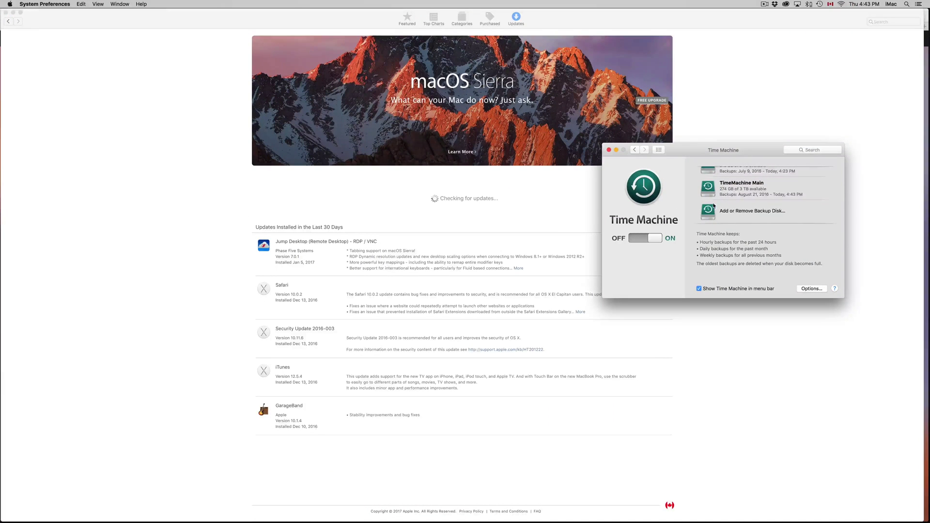
{"action": "scroll", "coordinate": [717, 209], "scroll_direction": "up", "scroll_amount": 3}
{"action": "scroll", "coordinate": [725, 194], "scroll_direction": "down", "scroll_amount": 3}
{"action": "left_click", "coordinate": [609, 151]}
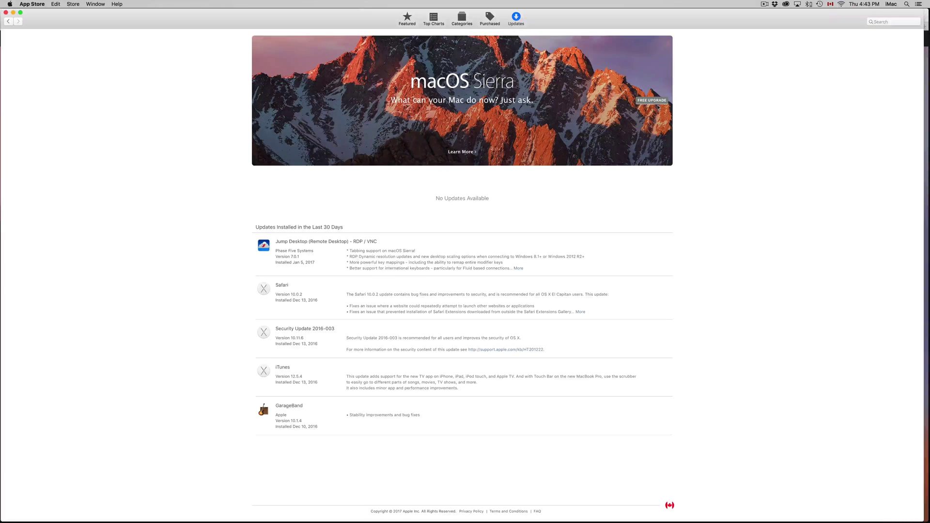
{"action": "left_click", "coordinate": [644, 103]}
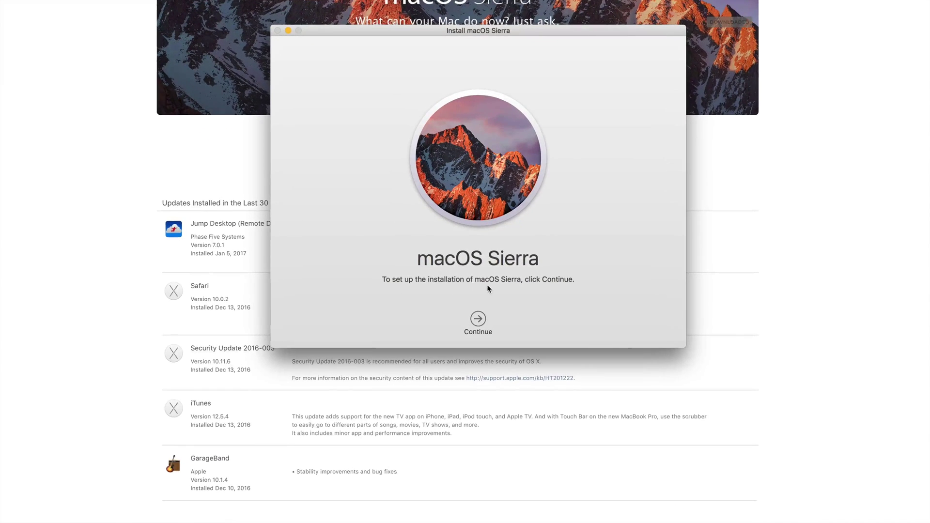
- Continue past the installer welcome, scroll through the macOS Sierra license, and agree to it twice
{"action": "left_click", "coordinate": [481, 319]}
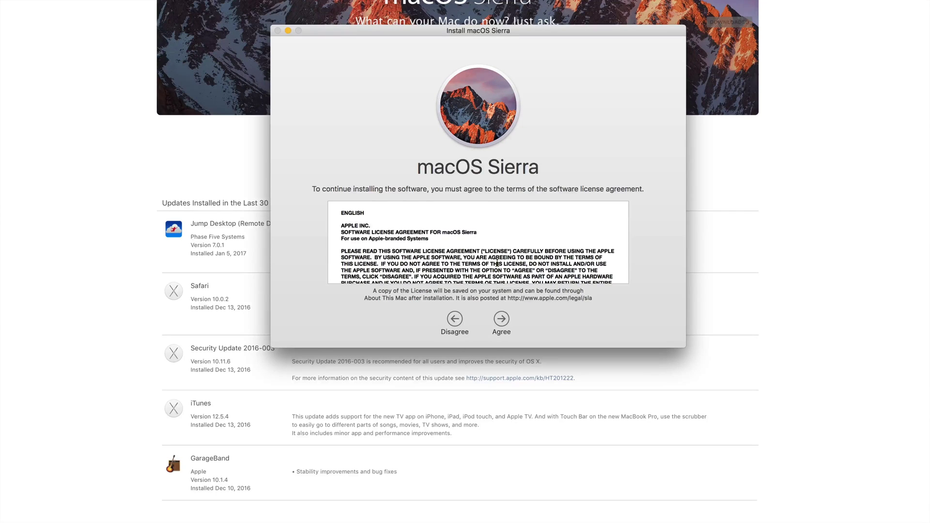
{"action": "scroll", "coordinate": [497, 262], "scroll_direction": "down", "scroll_amount": 15}
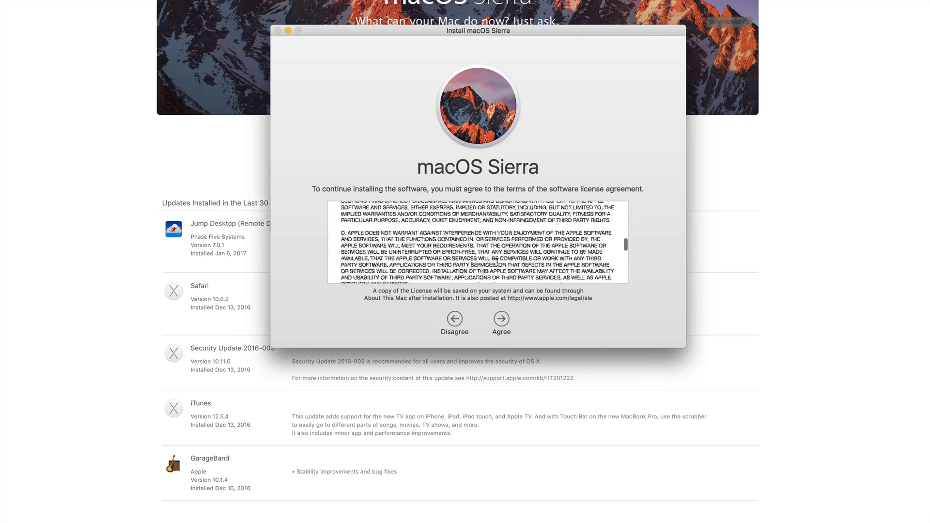
{"action": "scroll", "coordinate": [497, 262], "scroll_direction": "down", "scroll_amount": 10}
{"action": "left_click", "coordinate": [501, 319]}
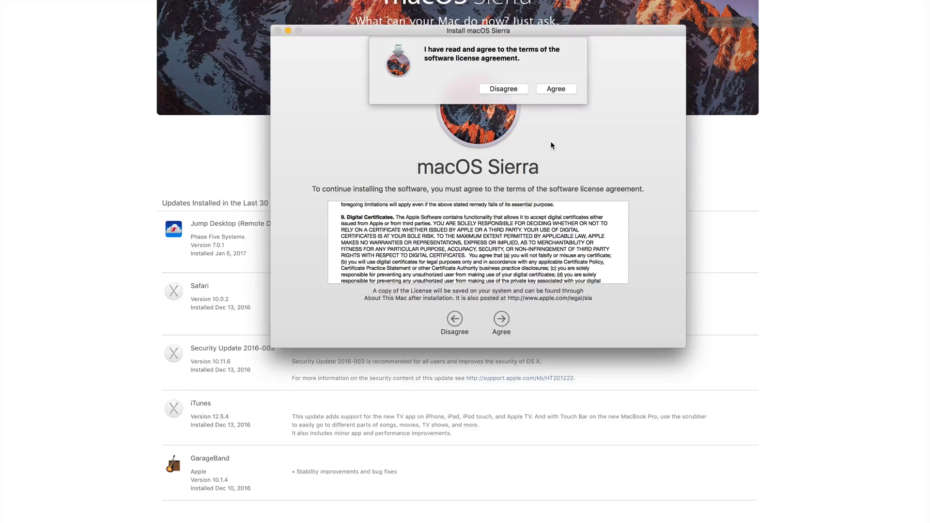
{"action": "left_click", "coordinate": [556, 89]}
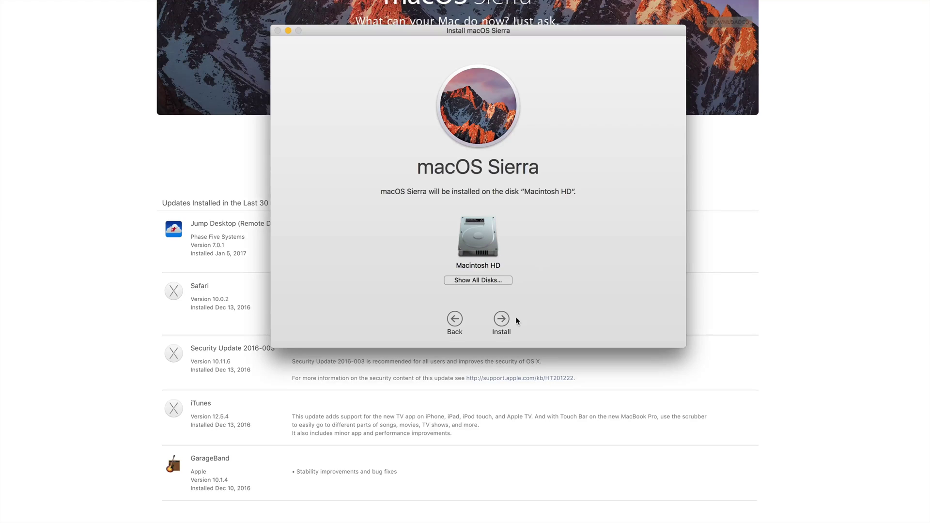
- Install macOS Sierra on Macintosh HD, authorize the helper tool, and close other applications to restart
{"action": "left_click", "coordinate": [501, 319]}
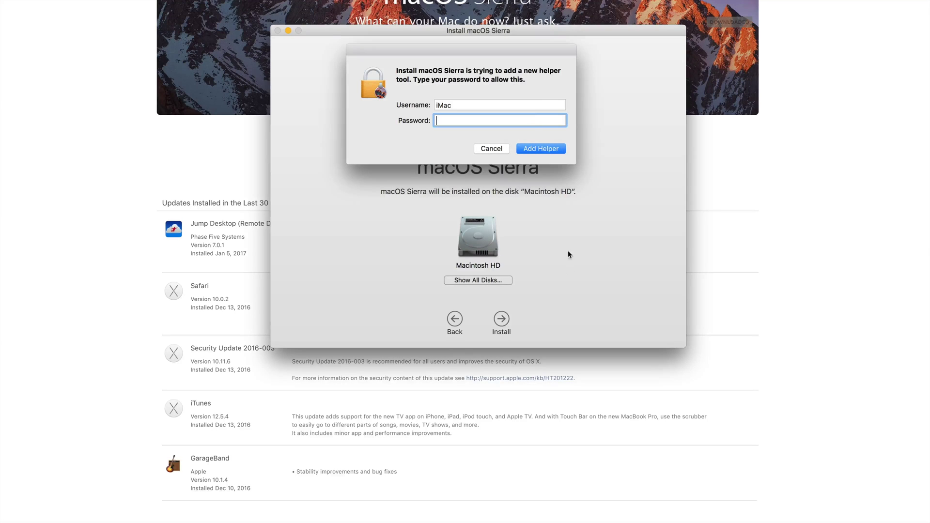
{"action": "left_click", "coordinate": [537, 149]}
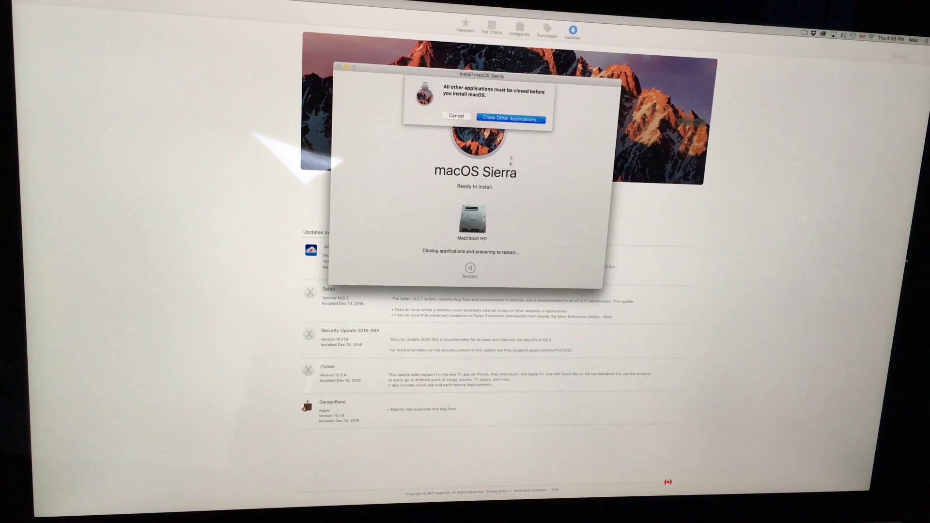
{"action": "left_click", "coordinate": [507, 119]}
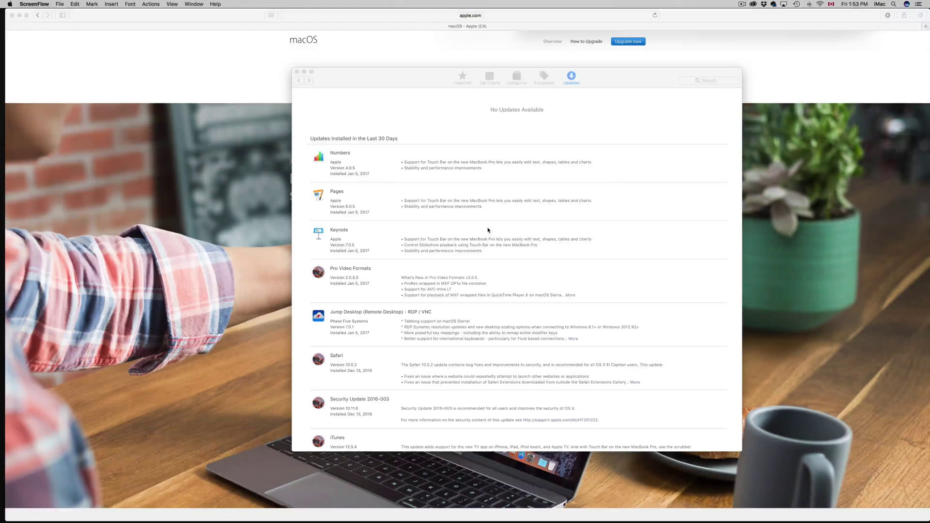
{"action": "left_click_drag", "start_coordinate": [611, 80], "coordinate": [604, 119]}
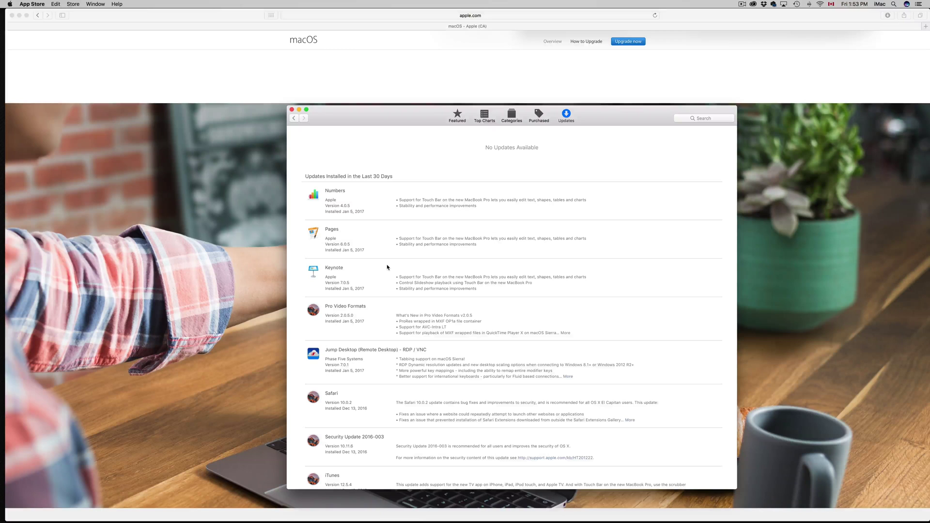
{"action": "left_click", "coordinate": [906, 5]}
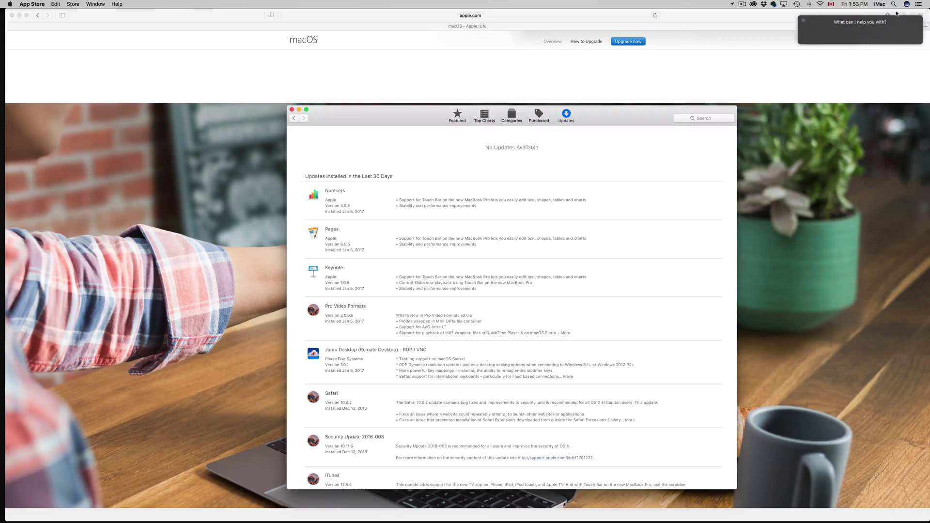
{"action": "left_click", "coordinate": [804, 23]}
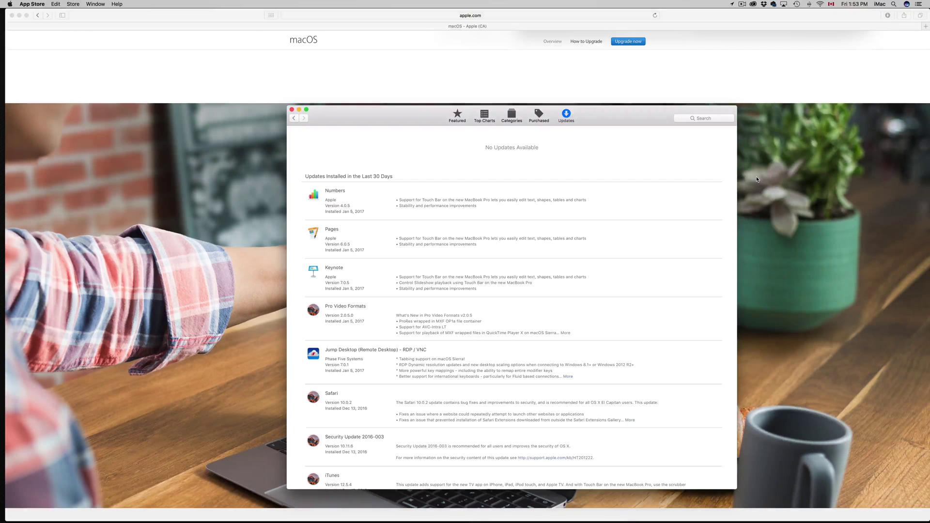